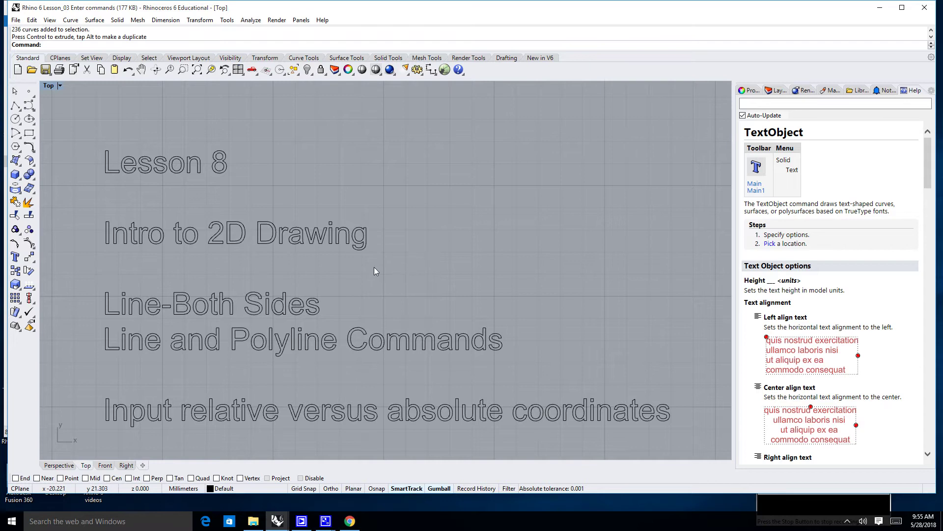
- Zoom and pan the Top viewport until the origin and red and green axes sit beside the lesson notes
scroll(373, 270, down, 4)
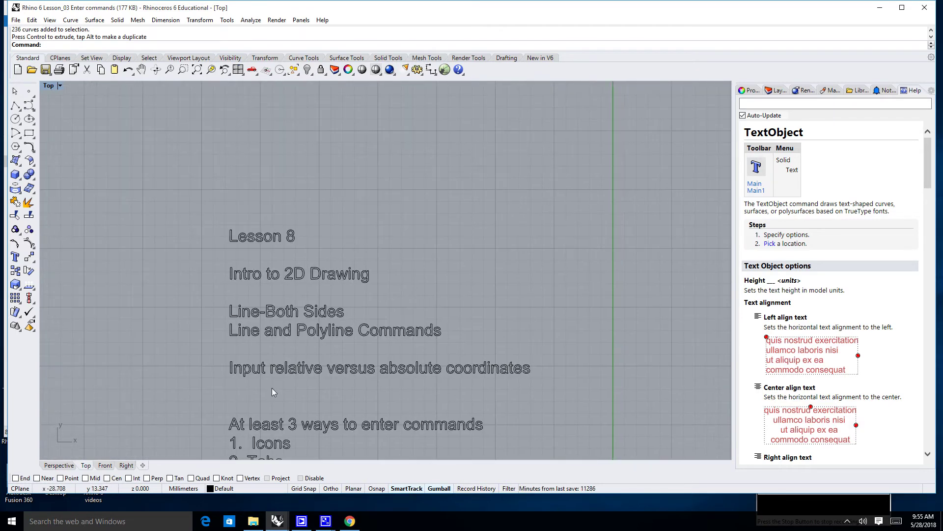
scroll(273, 390, up, 5)
right_drag(276, 374, 193, 370)
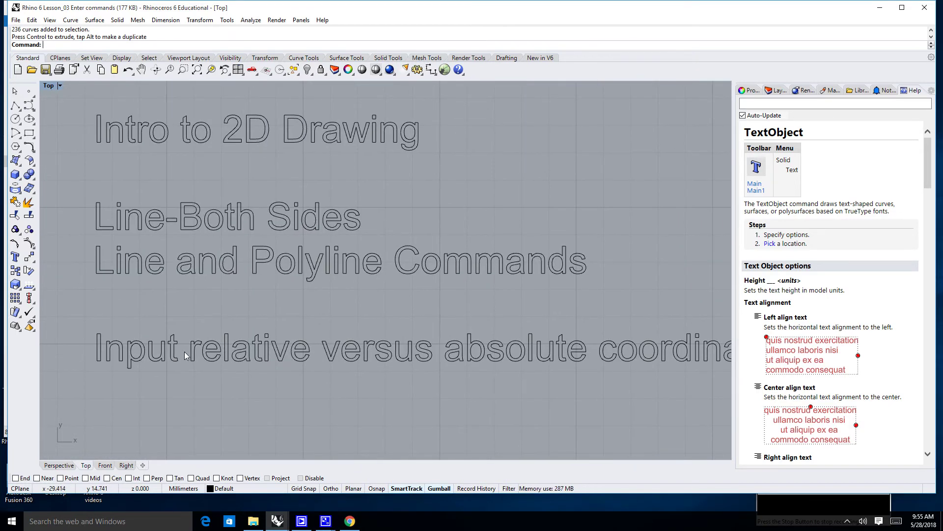
right_drag(466, 366, 395, 338)
scroll(399, 375, down, 3)
scroll(395, 338, down, 5)
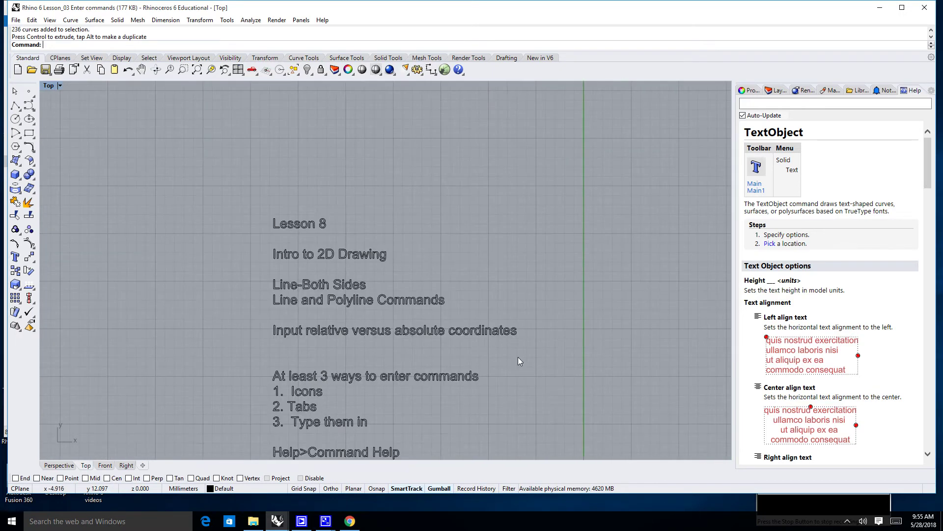
right_drag(518, 357, 315, 261)
scroll(359, 361, up, 5)
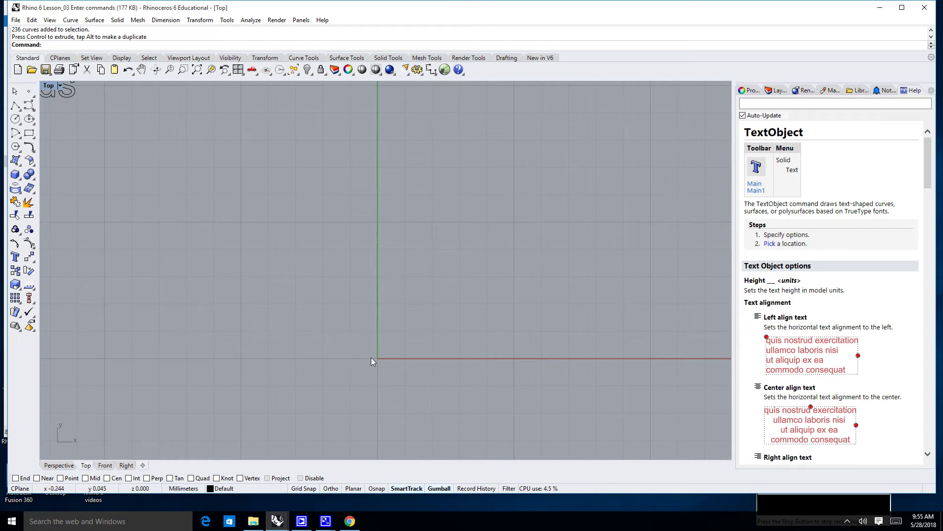
scroll(376, 360, up, 3)
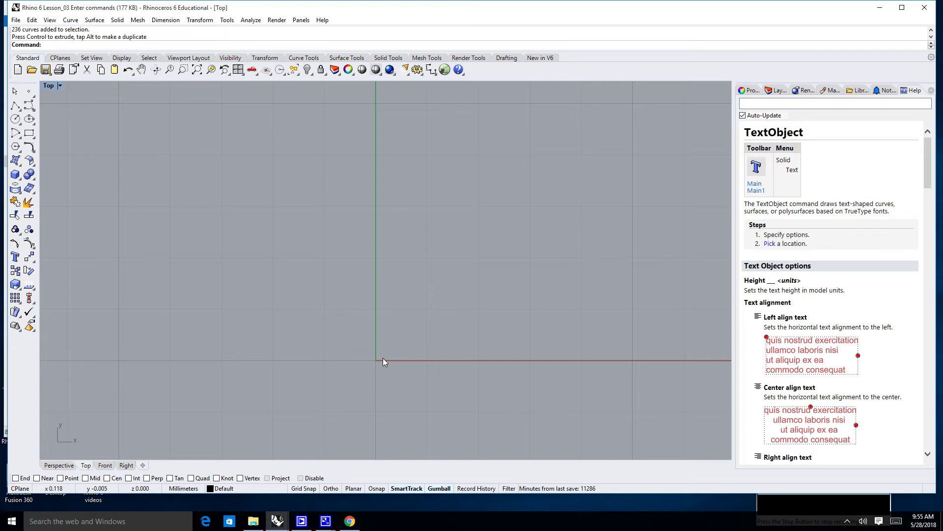
scroll(377, 366, down, 2)
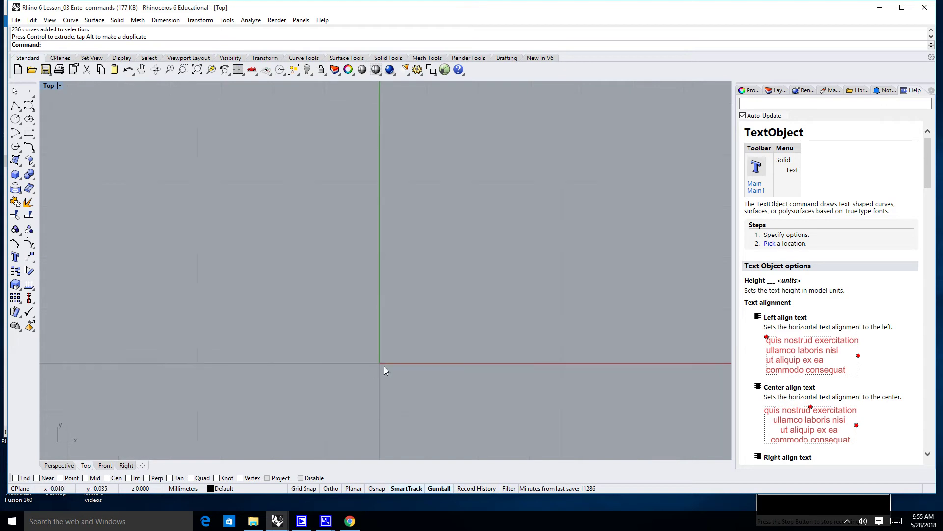
scroll(381, 362, down, 3)
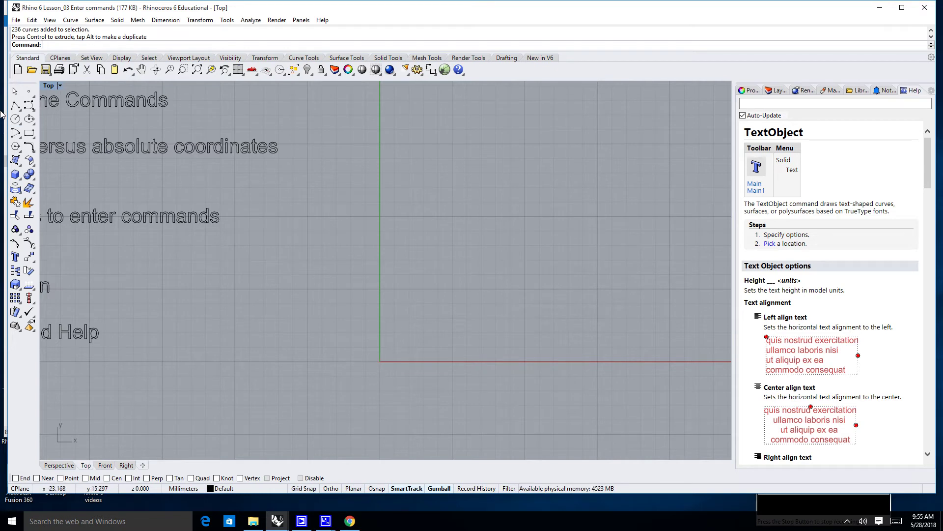
- Tear off the Lines flyout as a floating toolbar over the viewport
click(23, 109)
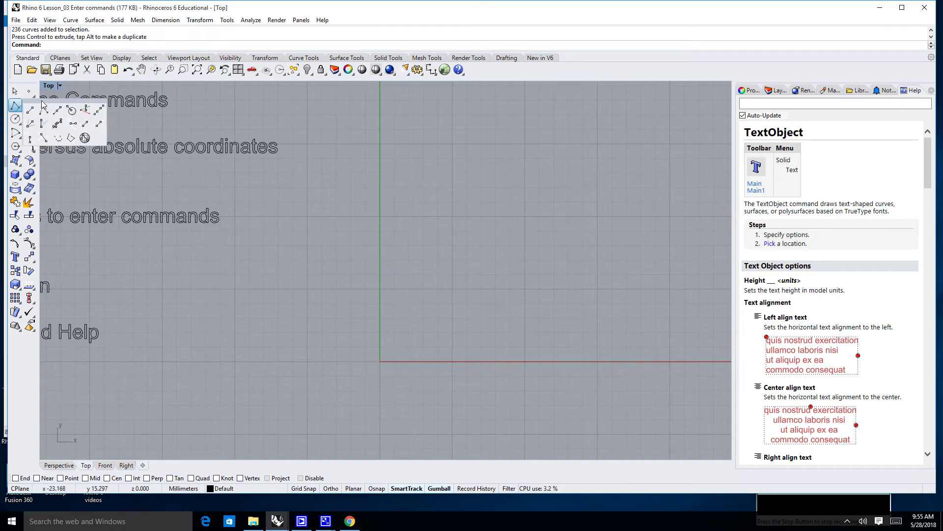
drag(49, 102, 484, 178)
scroll(467, 255, up, 4)
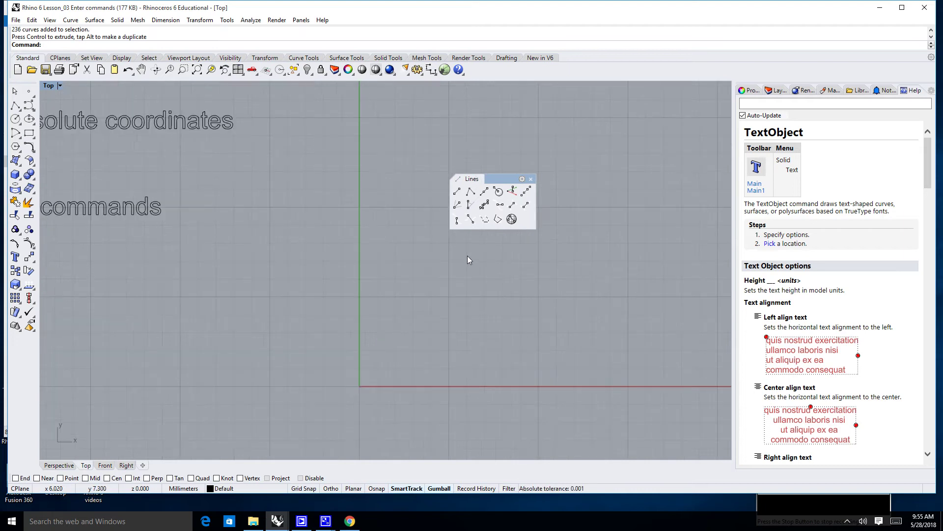
- Draw a single line from the origin (0) to the absolute point 5,5
click(457, 192)
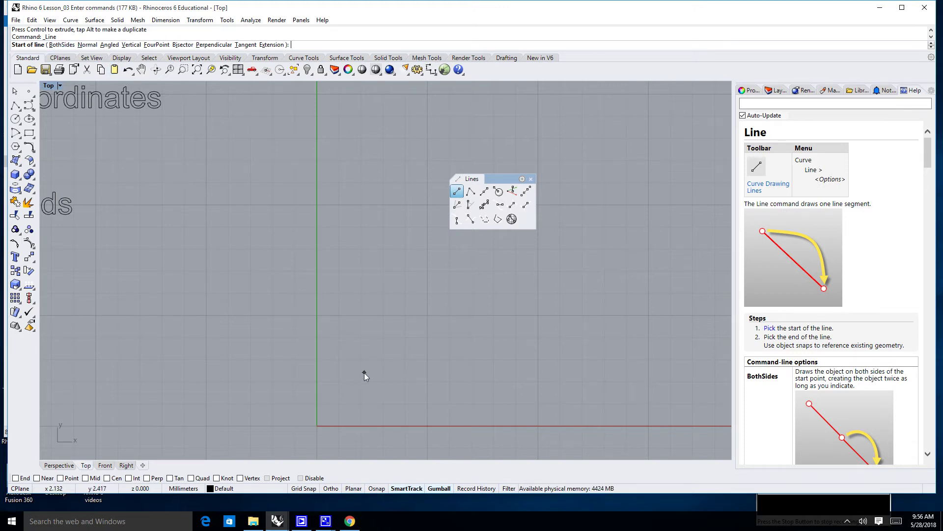
text(0)
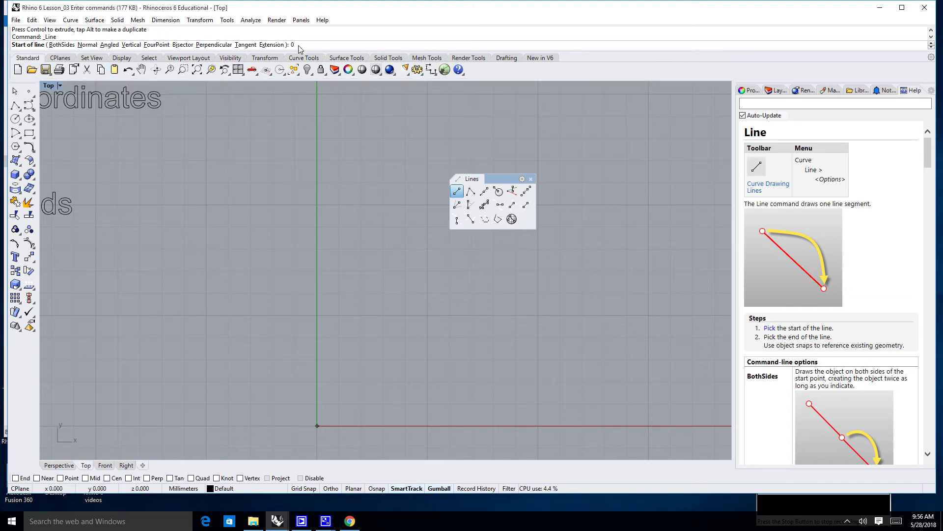
key(Return)
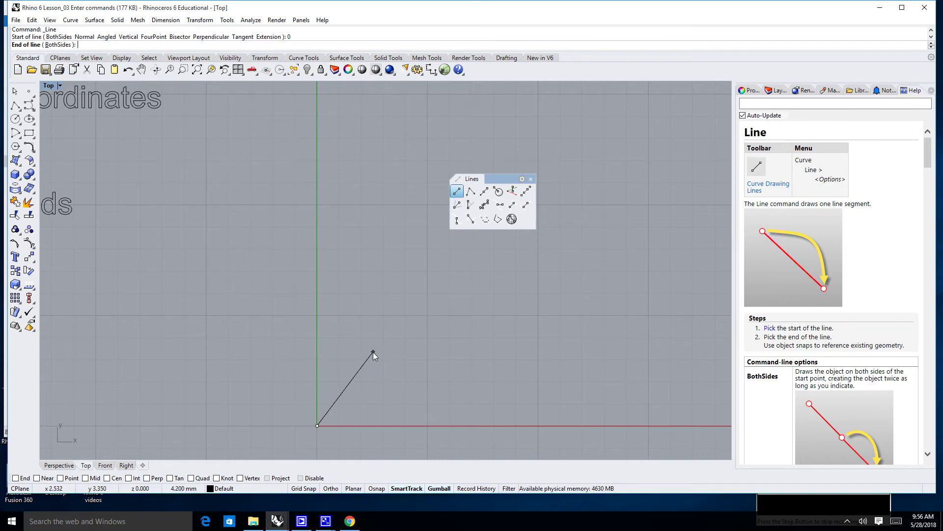
text(5,5)
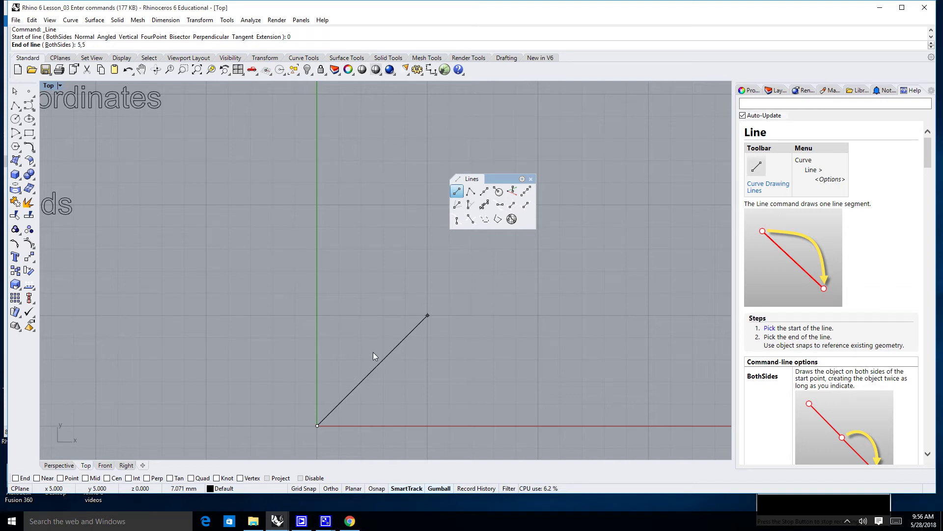
key(Return)
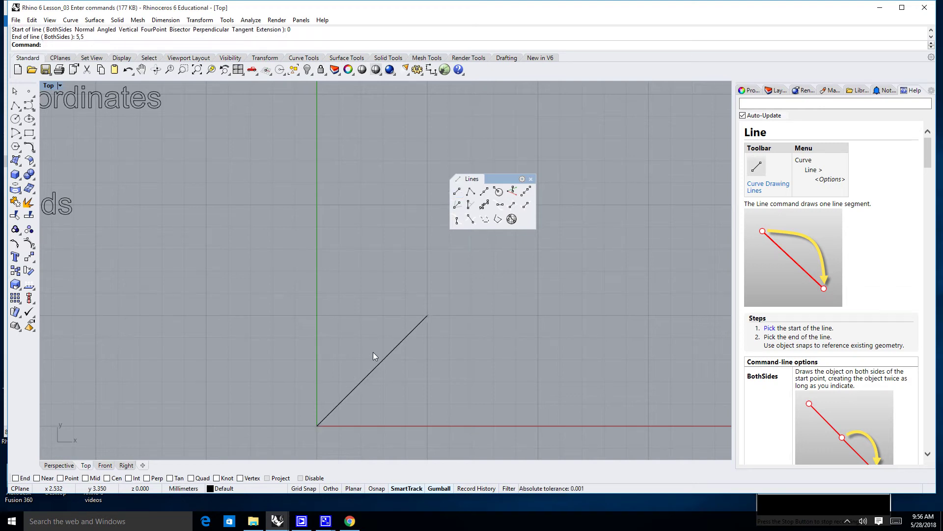
- Drag the 5,5 diagonal line up and to the right, off the origin
click(382, 367)
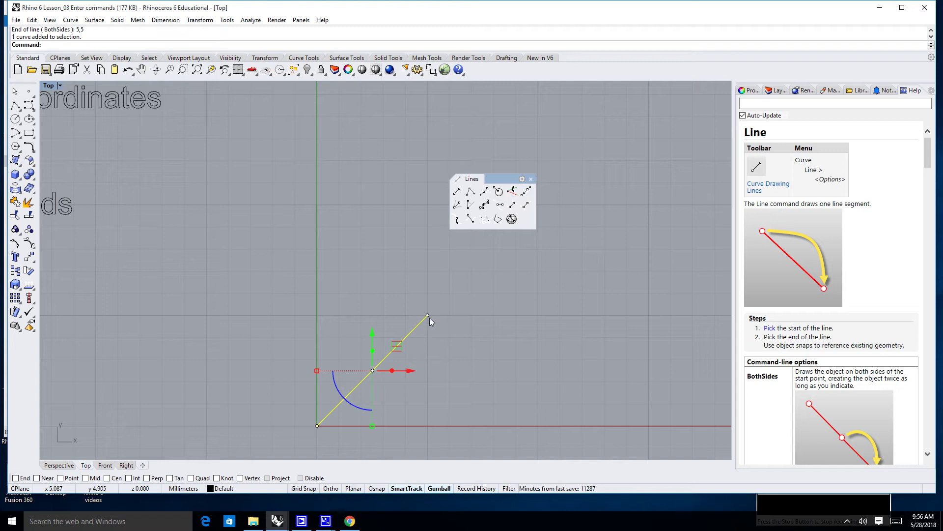
click(460, 338)
scroll(463, 346, down, 5)
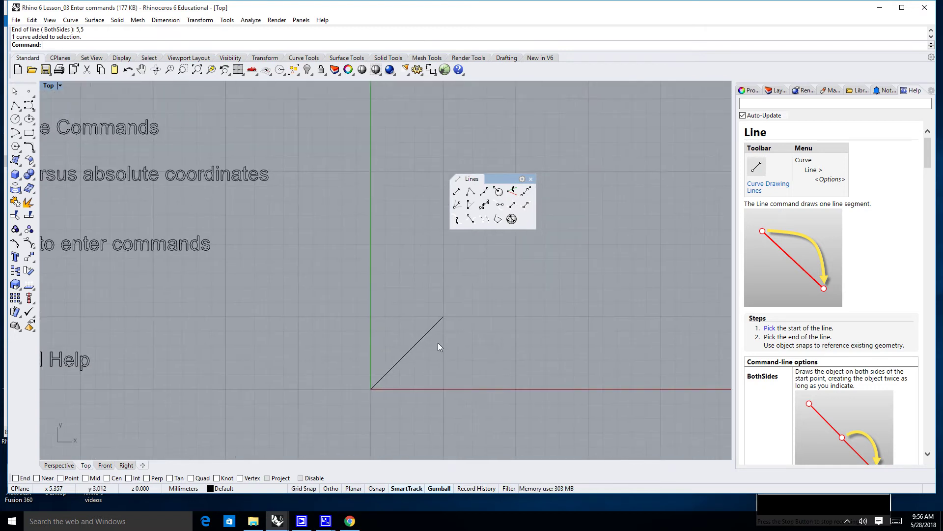
drag(384, 392, 571, 318)
click(442, 372)
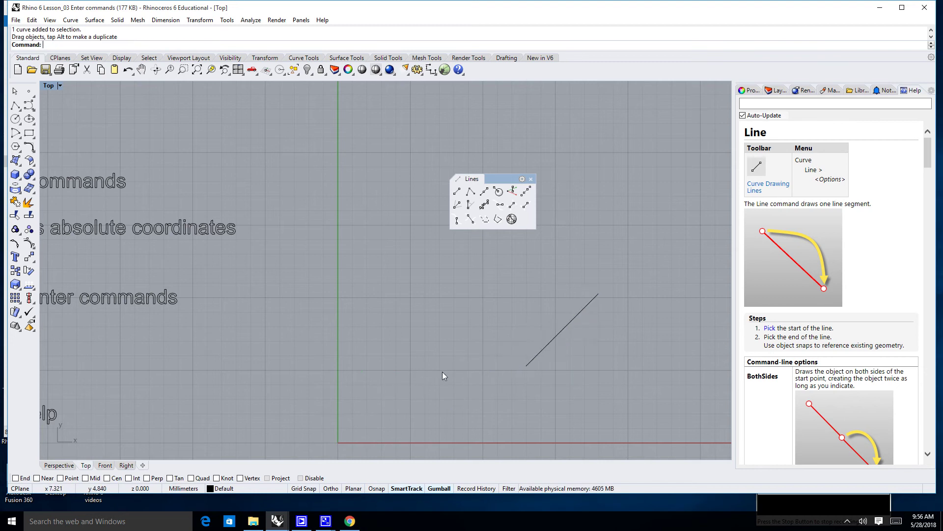
right_drag(442, 372, 466, 365)
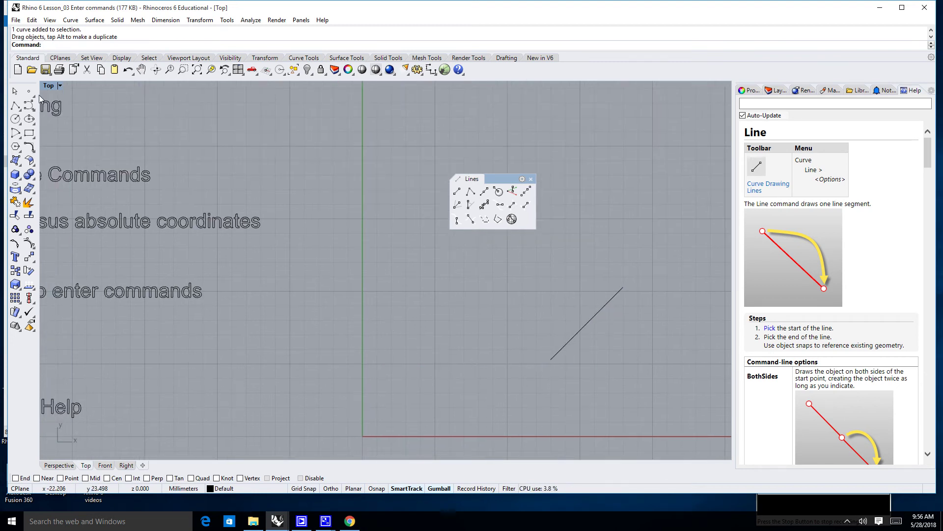
click(15, 108)
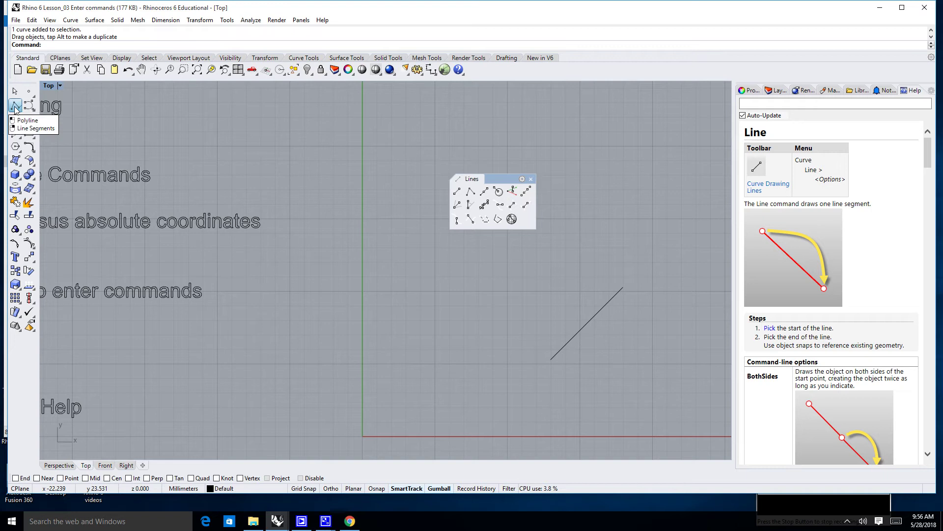
- Draw a second line from a picked start point to the absolute point 5,5
click(30, 112)
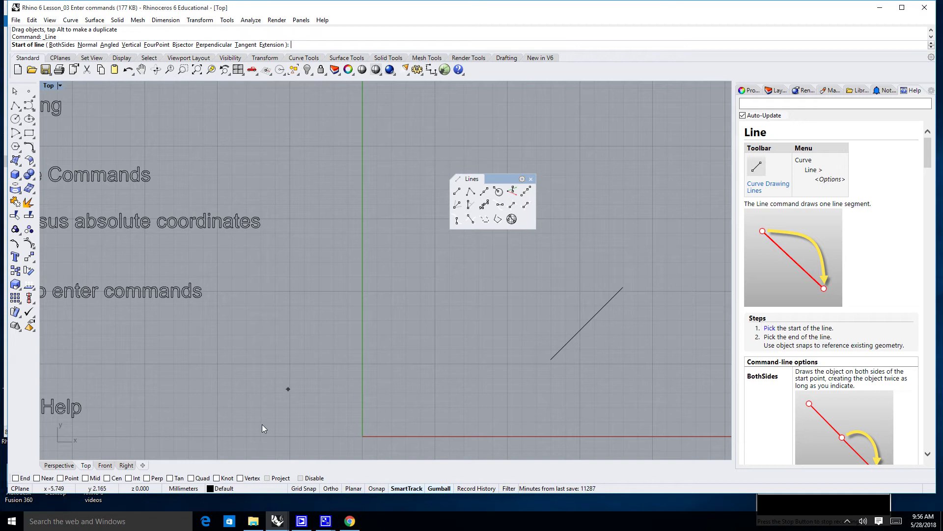
click(265, 412)
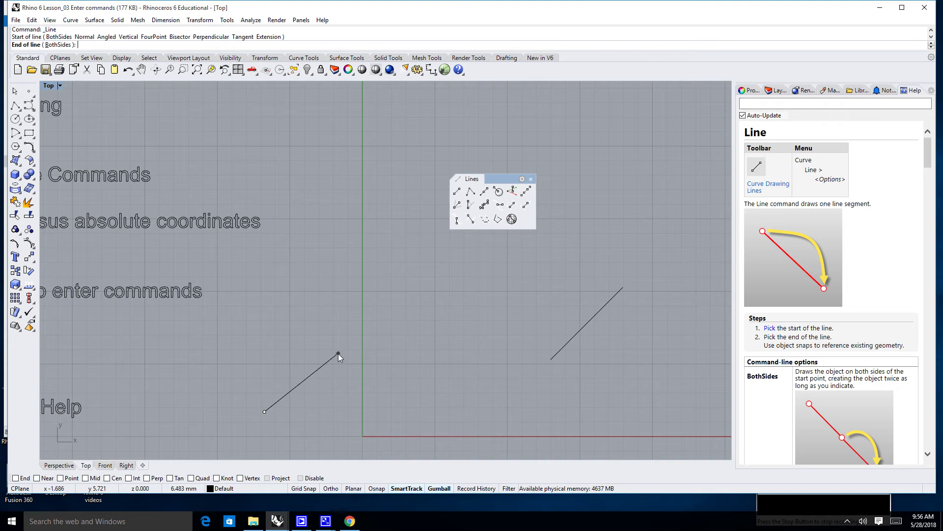
text(5,5)
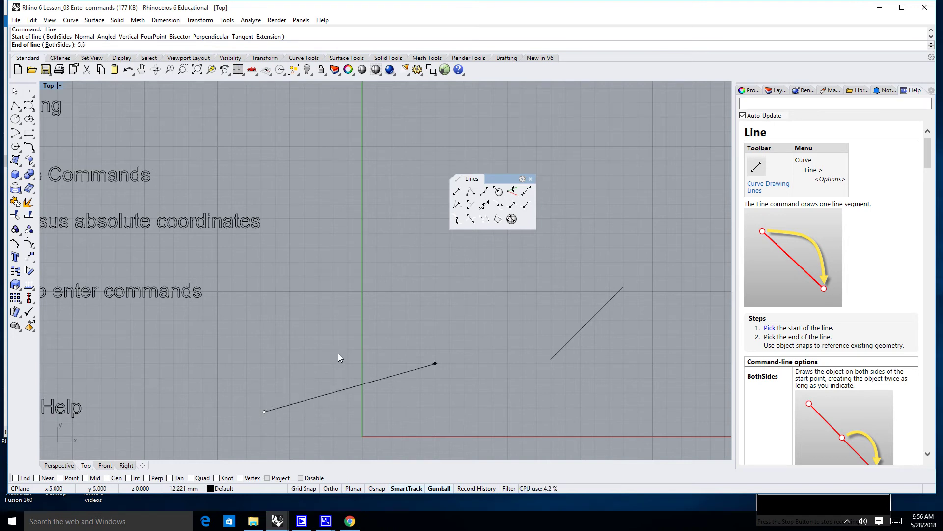
key(Return)
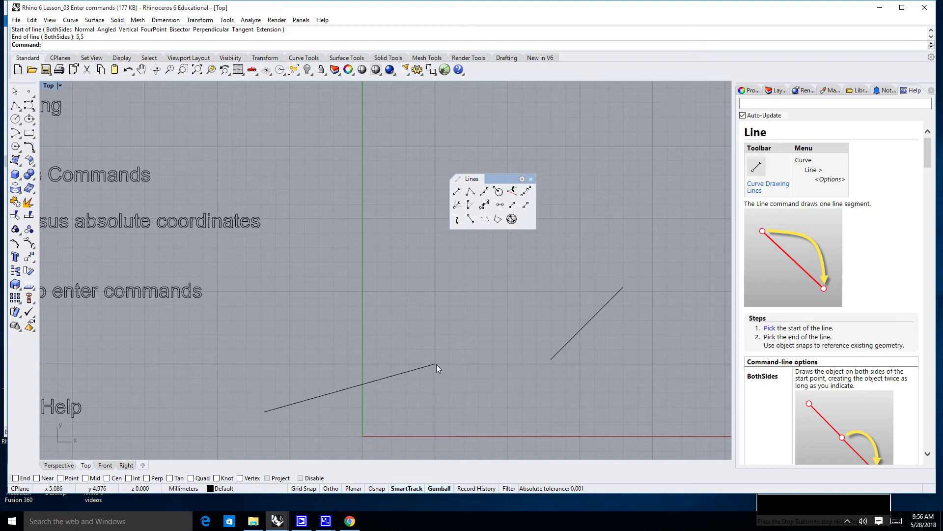
click(586, 325)
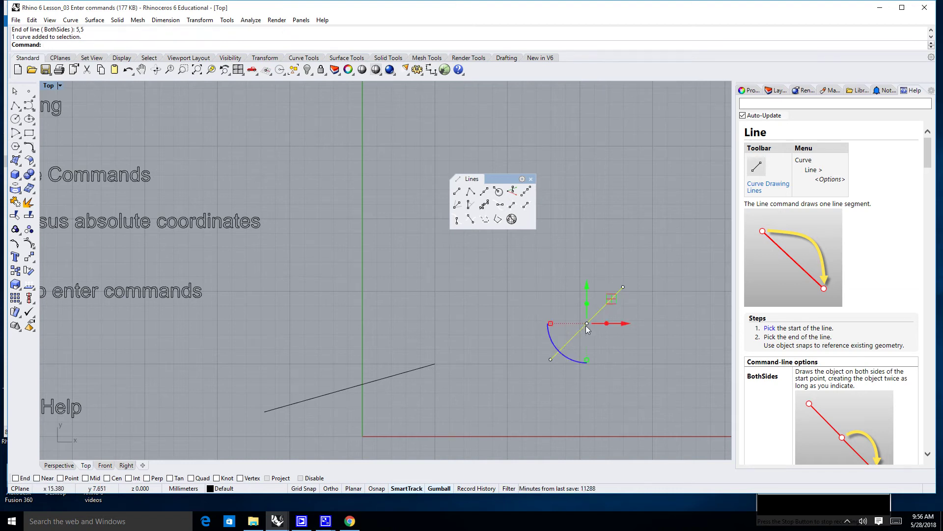
- Delete the moved line and draw a new line from origin 0 to absolute 5,5
key(Delete)
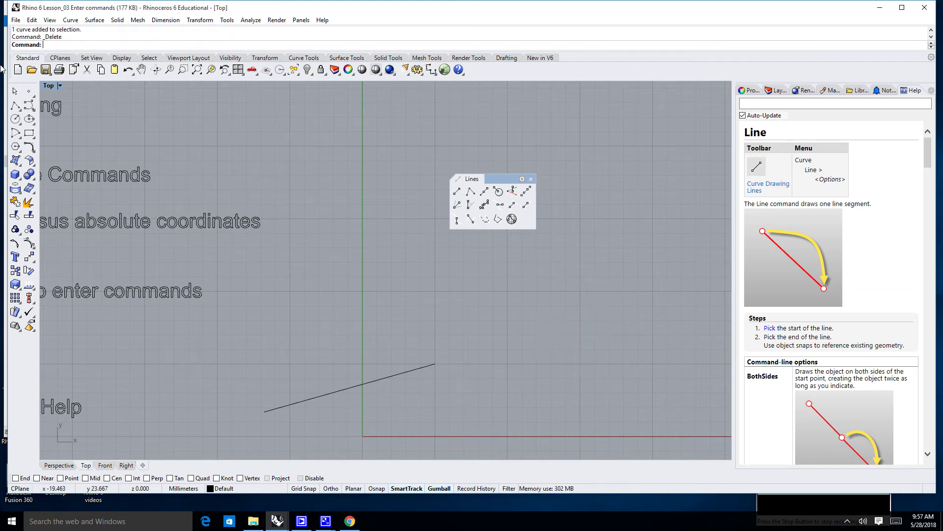
click(456, 191)
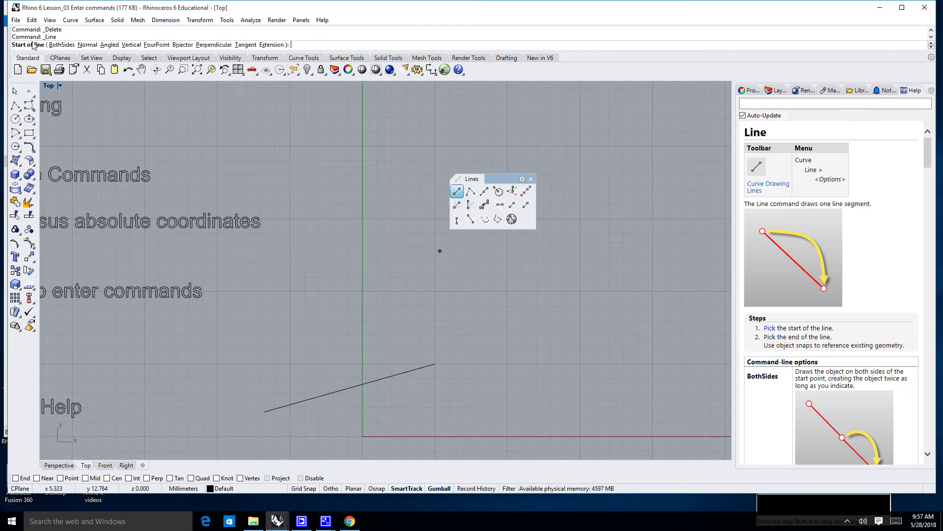
text(0)
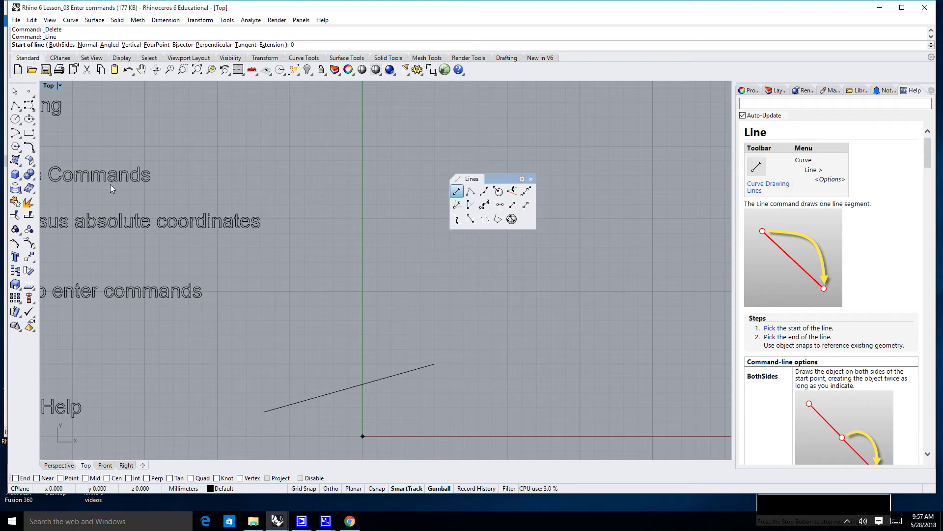
key(Return)
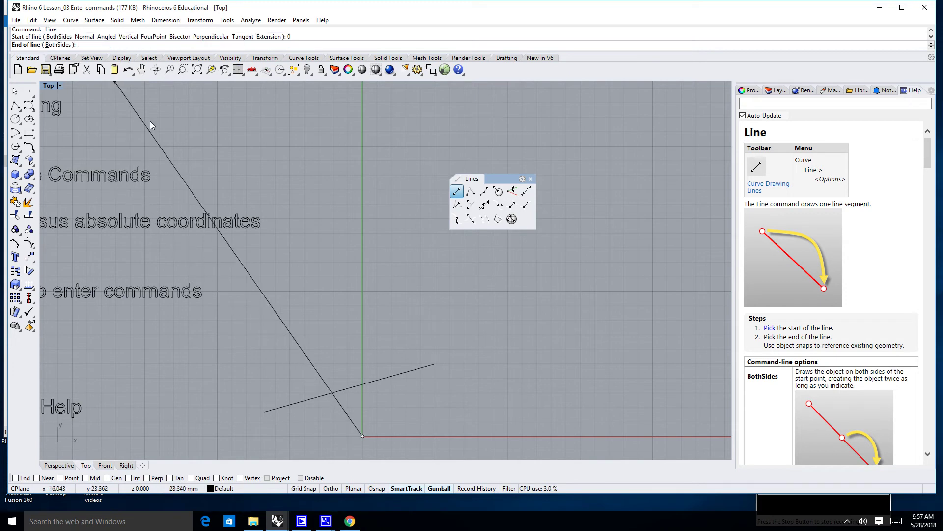
text(5,5)
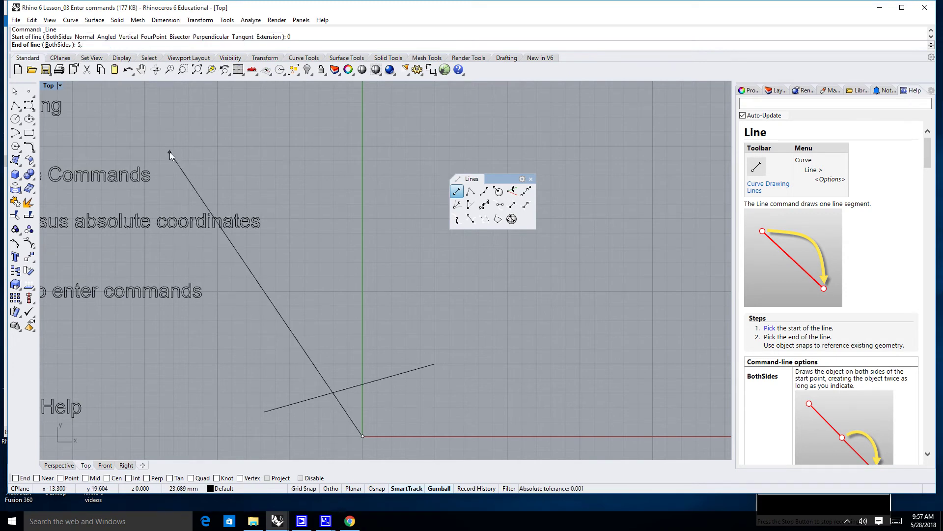
key(Return)
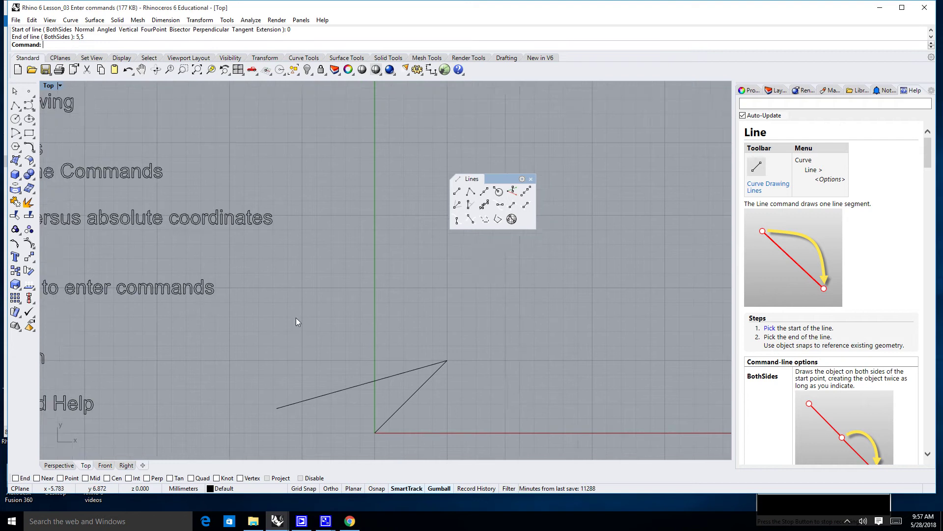
- Pan and zoom to frame both lines meeting at 5,5 with the origin in view
right_drag(296, 320, 255, 304)
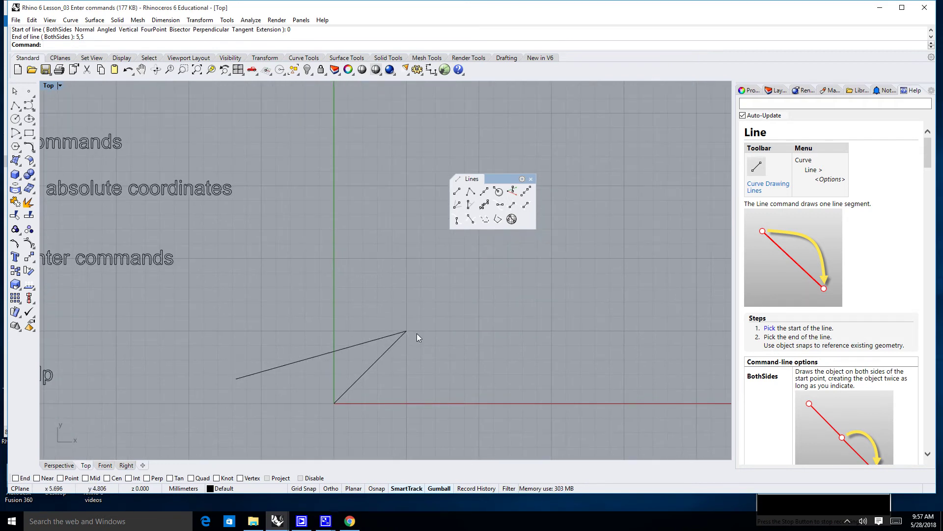
scroll(417, 337, up, 5)
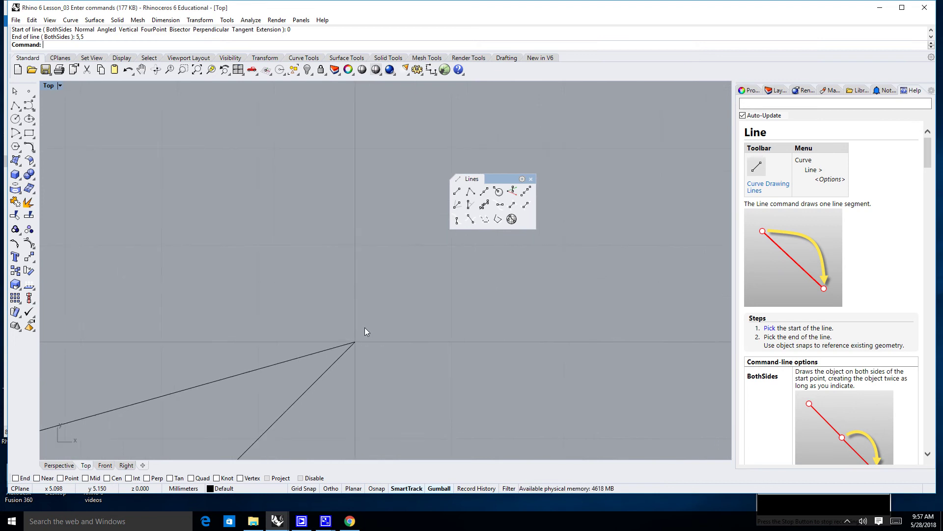
right_drag(364, 327, 345, 347)
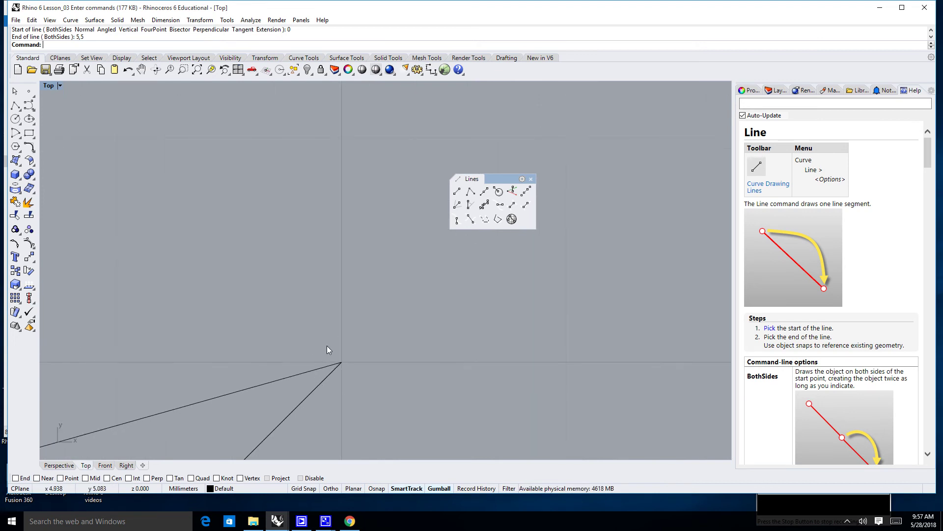
scroll(331, 388, down, 2)
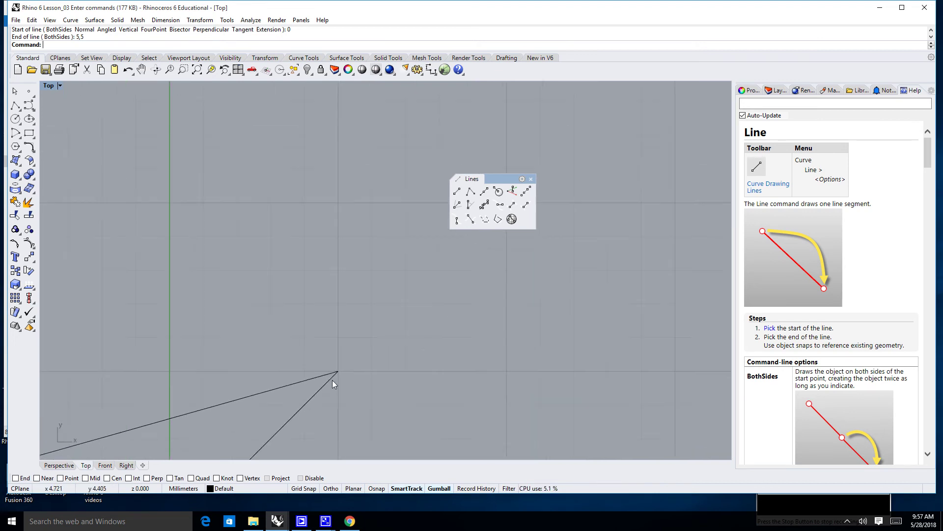
right_drag(332, 379, 344, 308)
scroll(226, 420, down, 4)
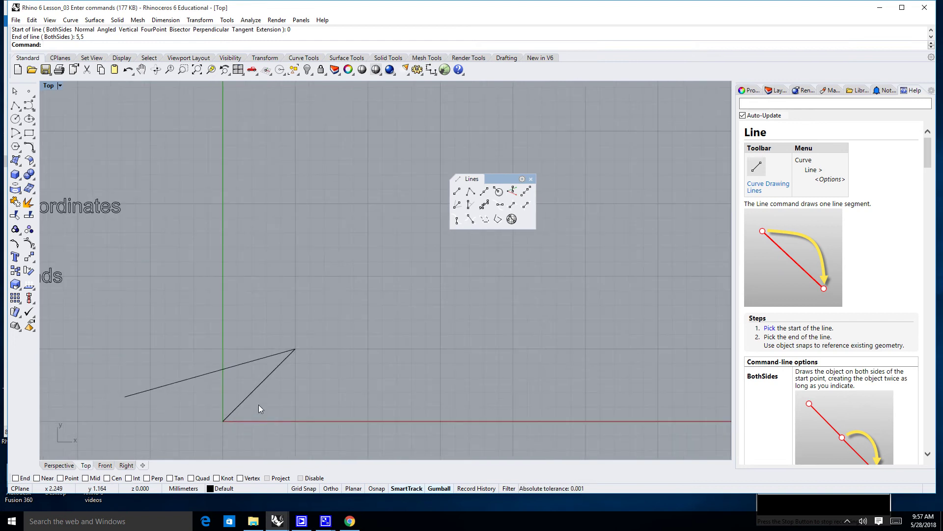
right_drag(259, 404, 303, 343)
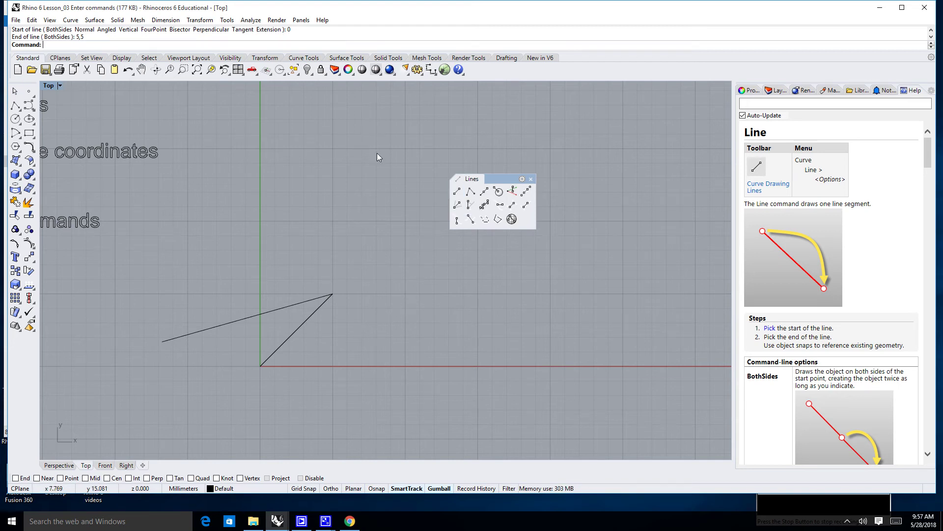
- Draw a third line from a picked point to the relative endpoint r5,5
click(457, 191)
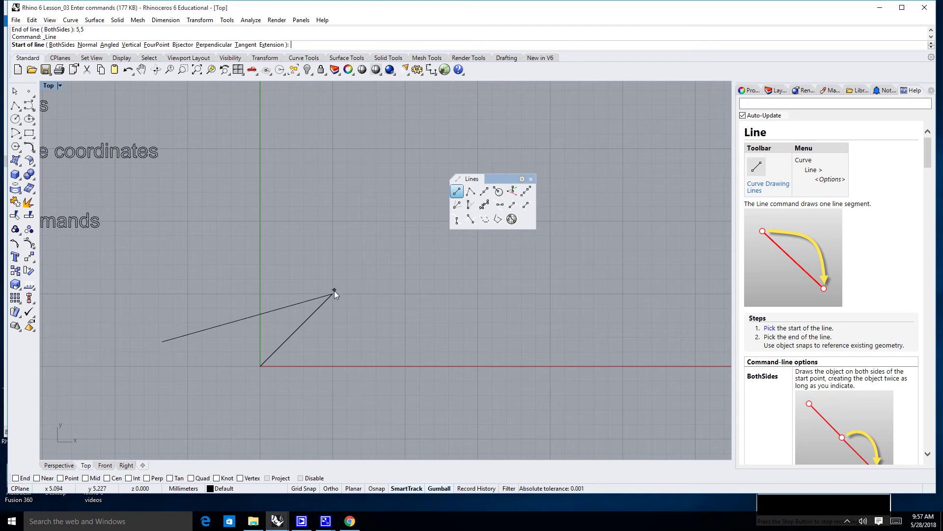
click(403, 348)
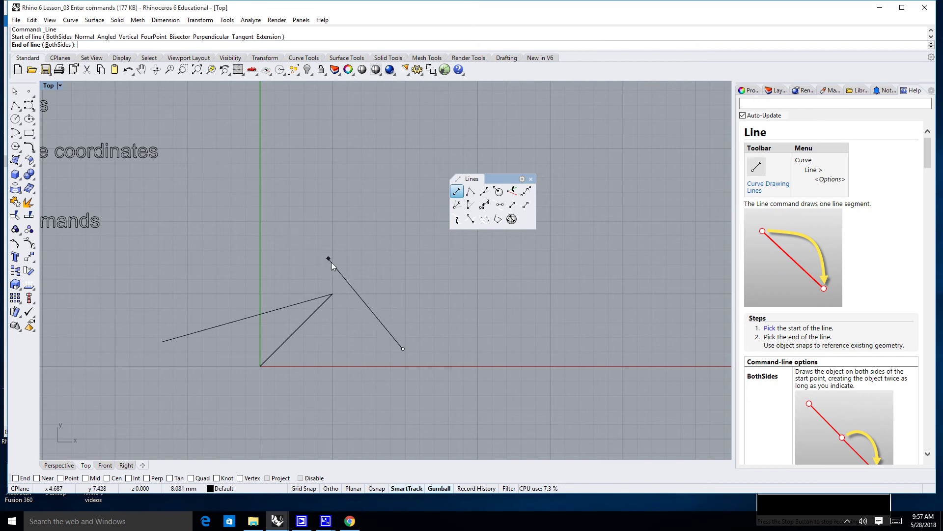
text(r)
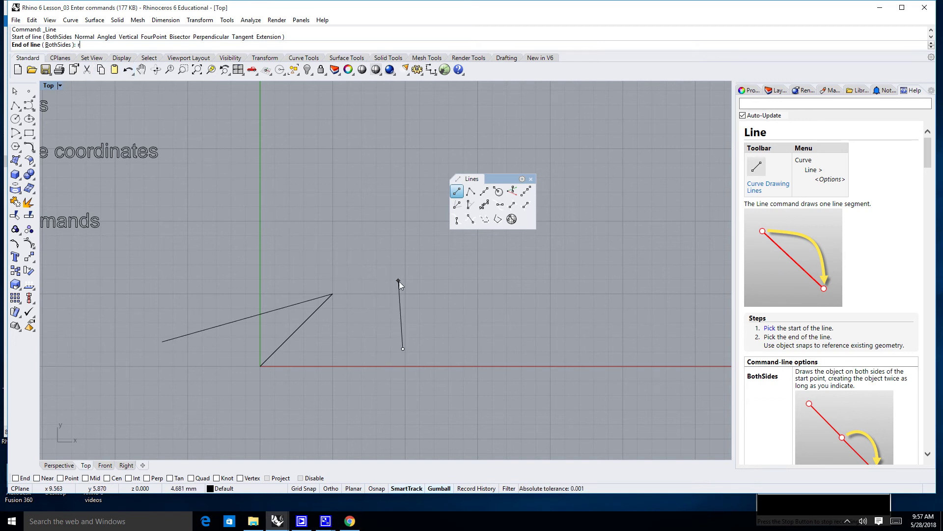
text(5,5)
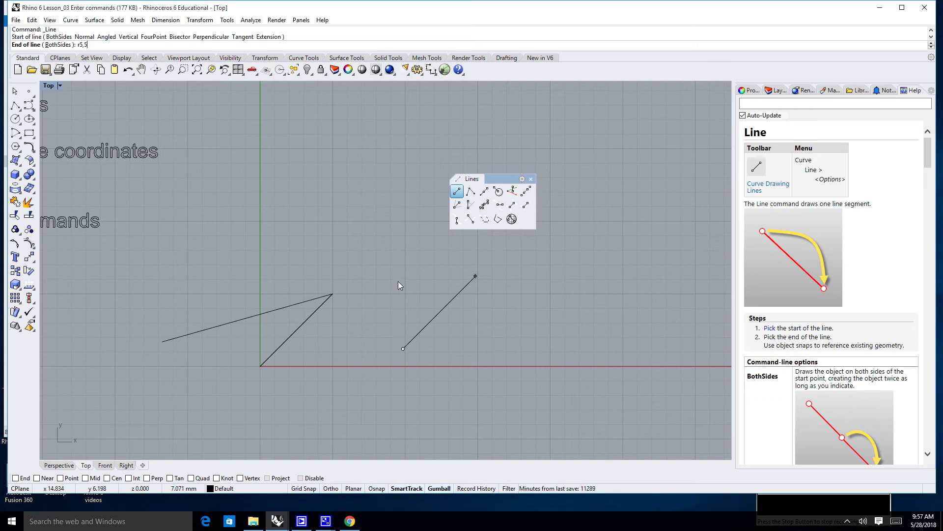
key(Return)
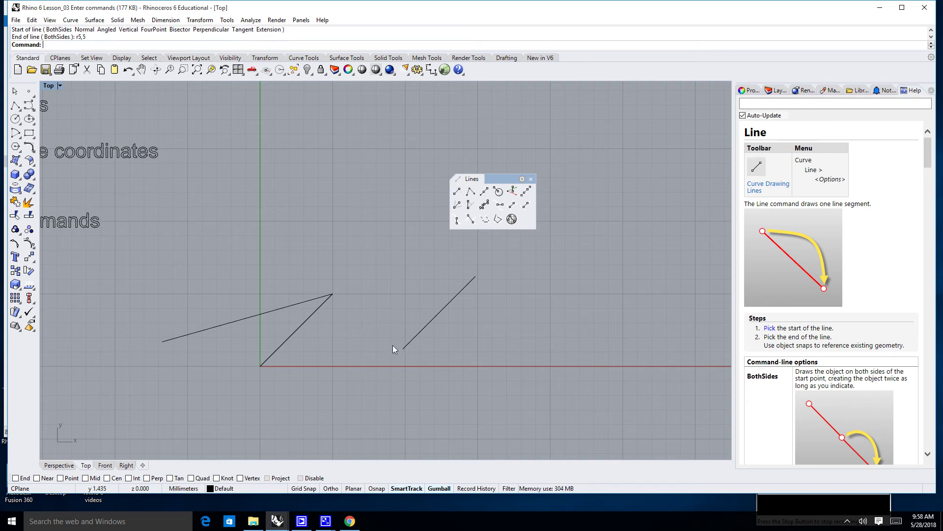
- Zoom and pan the Top viewport to frame the three existing lines
scroll(395, 343, up, 4)
right_drag(395, 342, 277, 349)
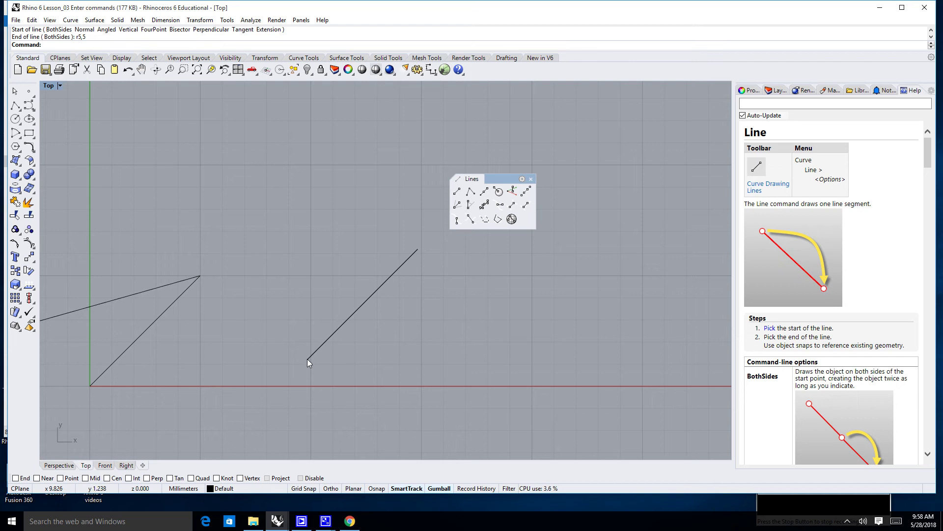
scroll(371, 344, down, 5)
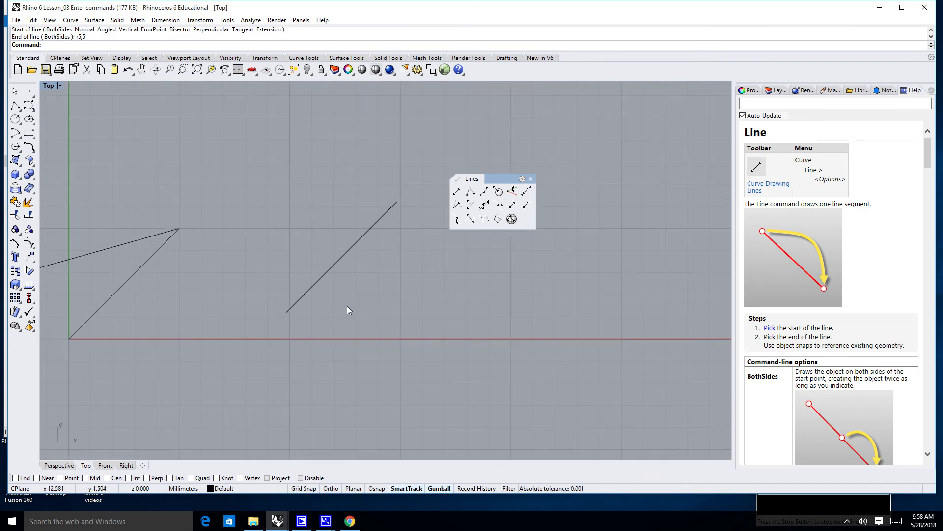
right_drag(329, 312, 280, 325)
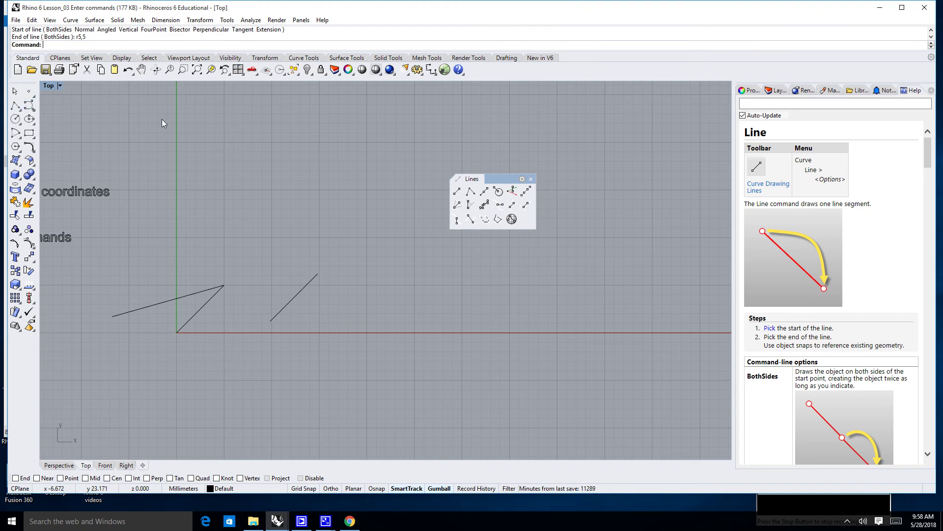
- Start a polyline right of the second line, locking its first segment length to 5
click(470, 192)
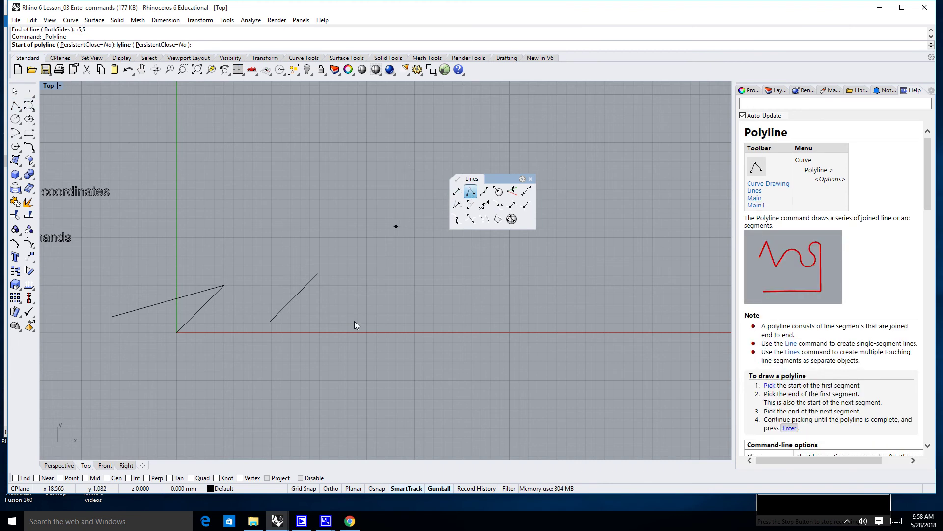
click(414, 285)
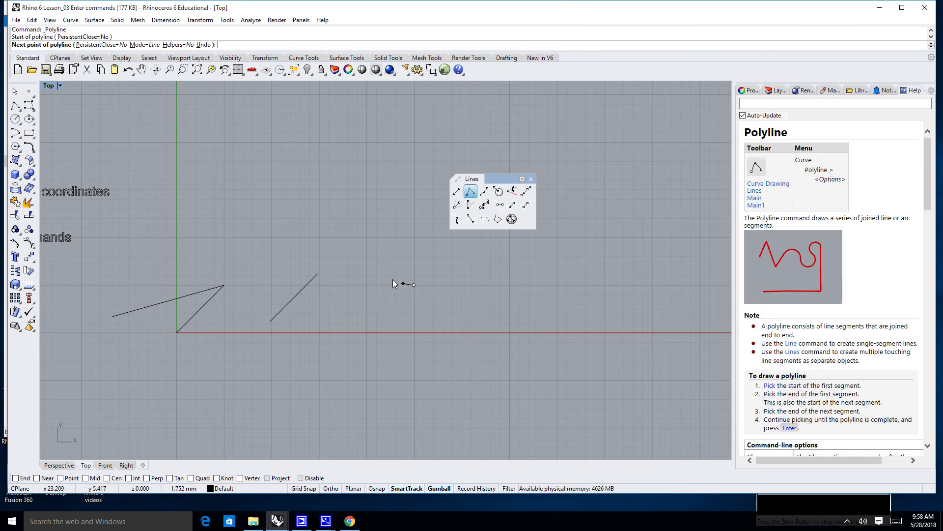
right_drag(393, 279, 339, 290)
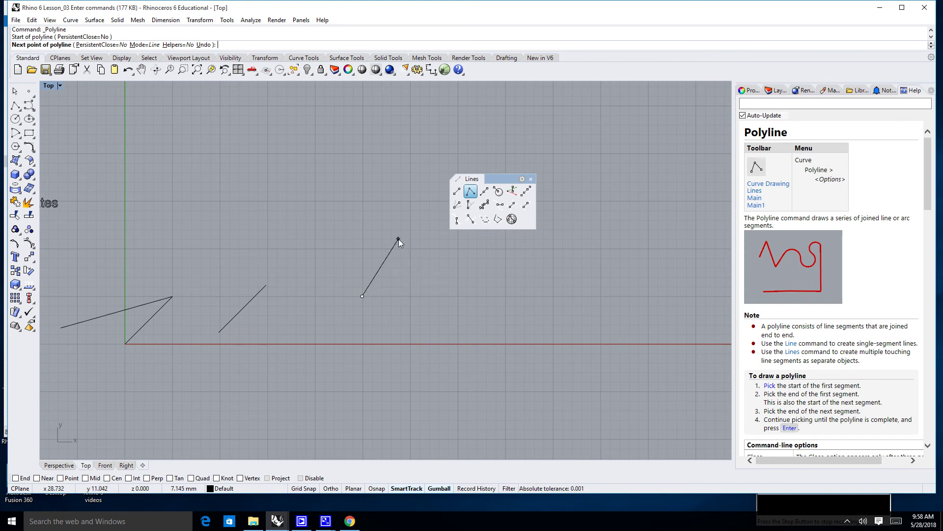
text(5)
key(Return)
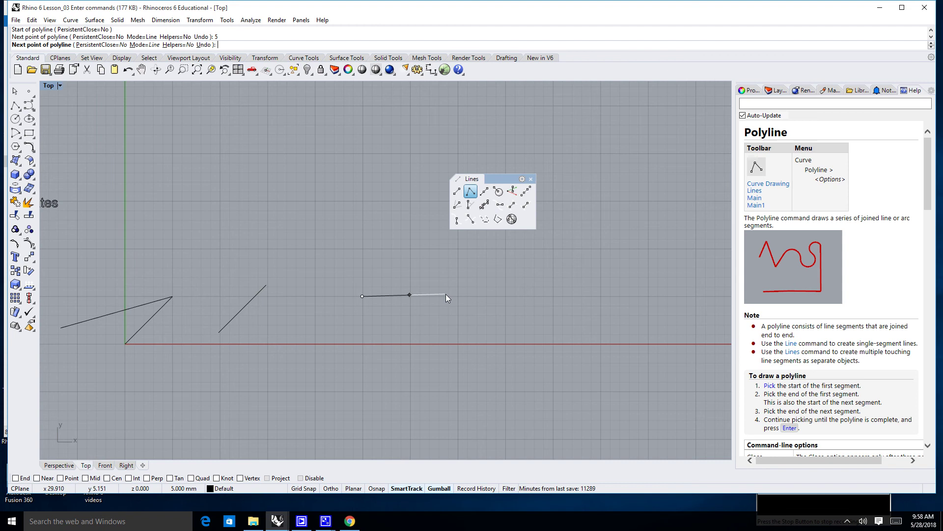
scroll(373, 264, up, 5)
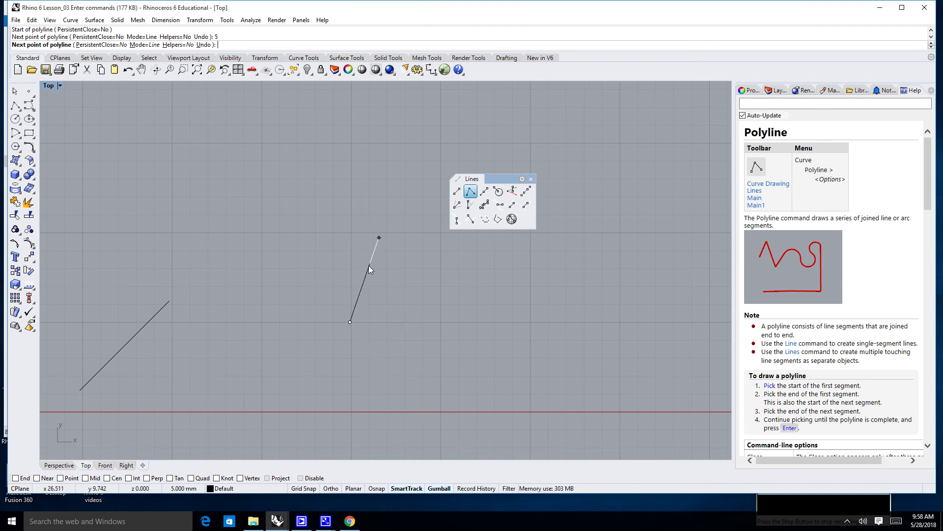
- Toggle Ortho on and off, then place the 5-unit segment angled up-right and end the polyline
key(F8)
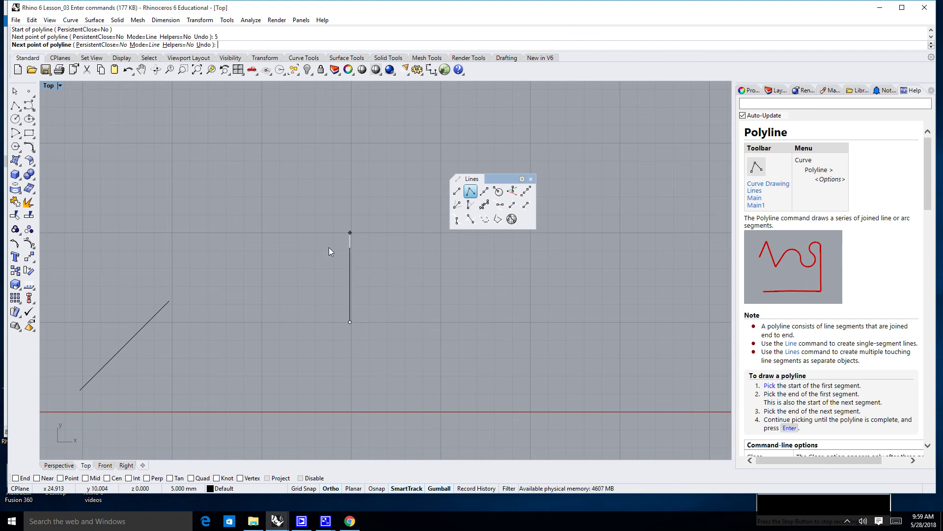
key(F8)
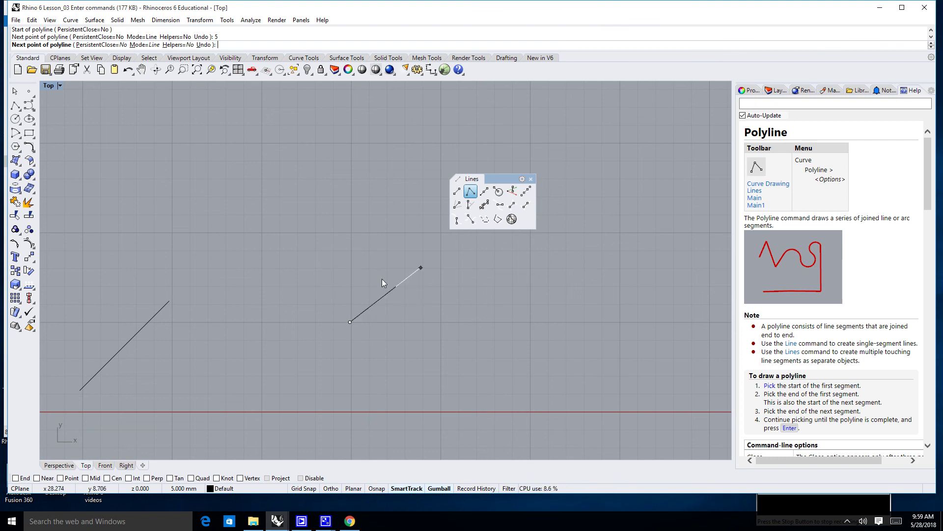
click(423, 270)
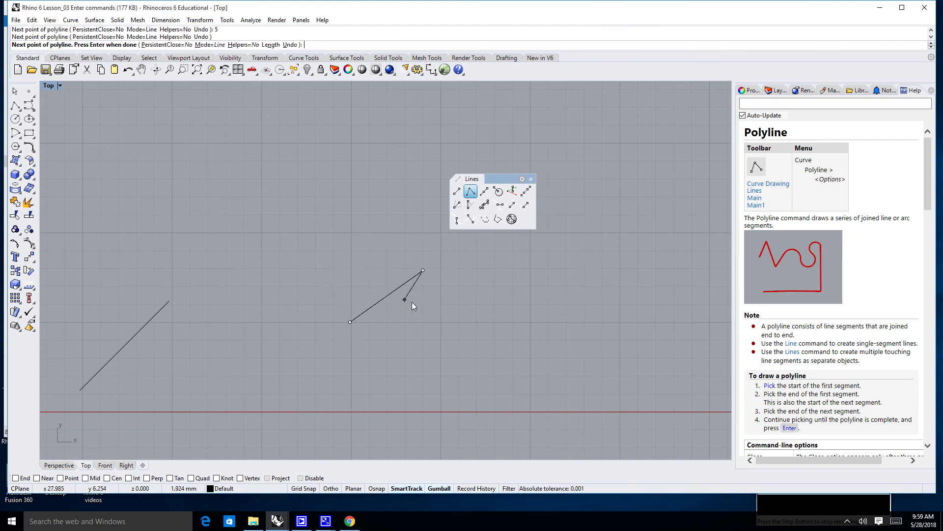
key(Return)
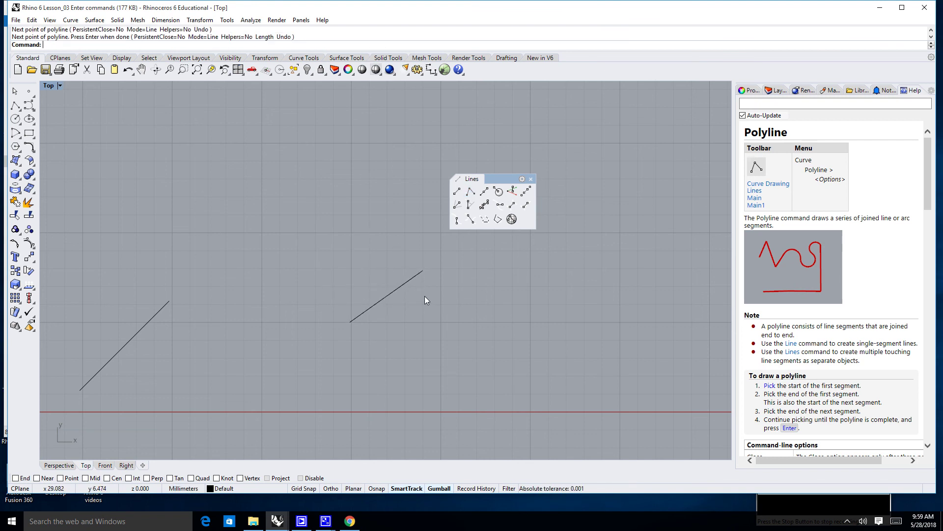
- Zoom out and pan until the lesson notes, three lines and the polyline are all framed
right_drag(402, 297, 345, 269)
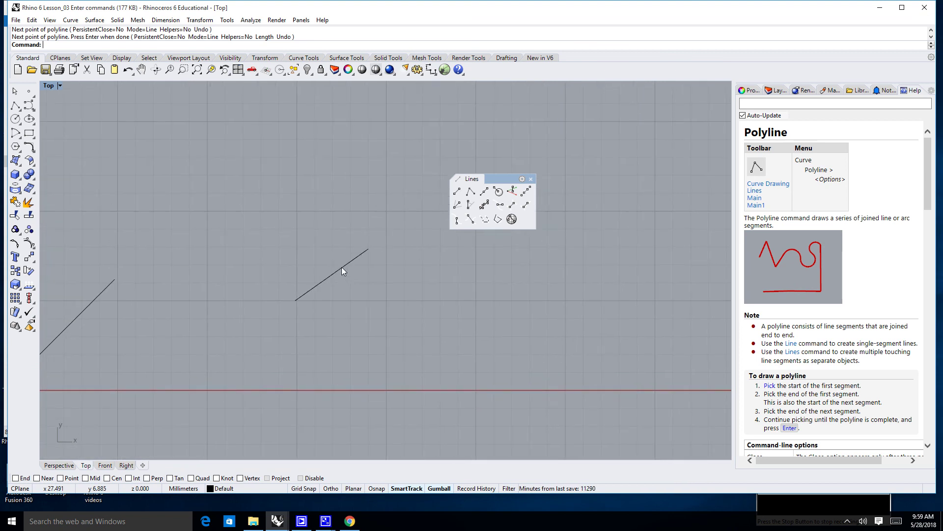
scroll(341, 267, down, 3)
scroll(341, 267, up, 1)
scroll(343, 271, down, 2)
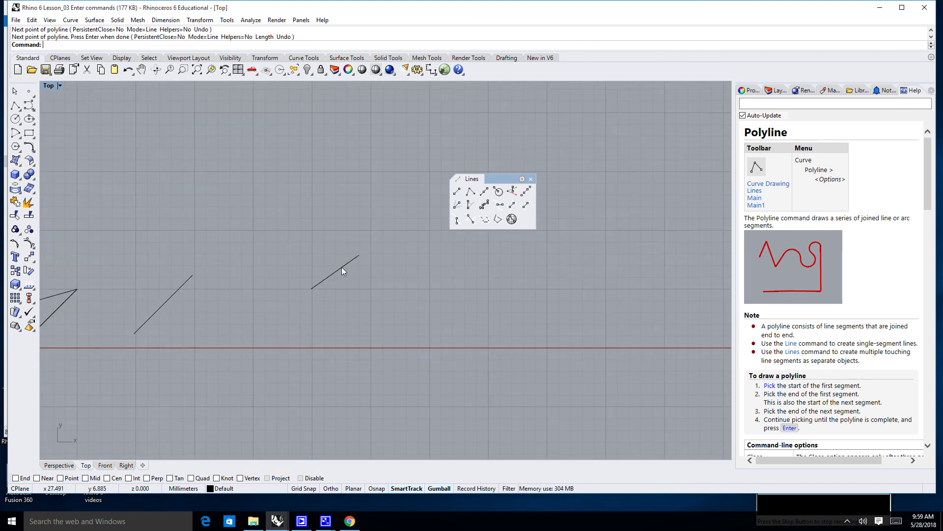
mouse_move(342, 271)
right_down()
mouse_move(365, 255)
mouse_move(336, 277)
right_up()
scroll(294, 322, down, 1)
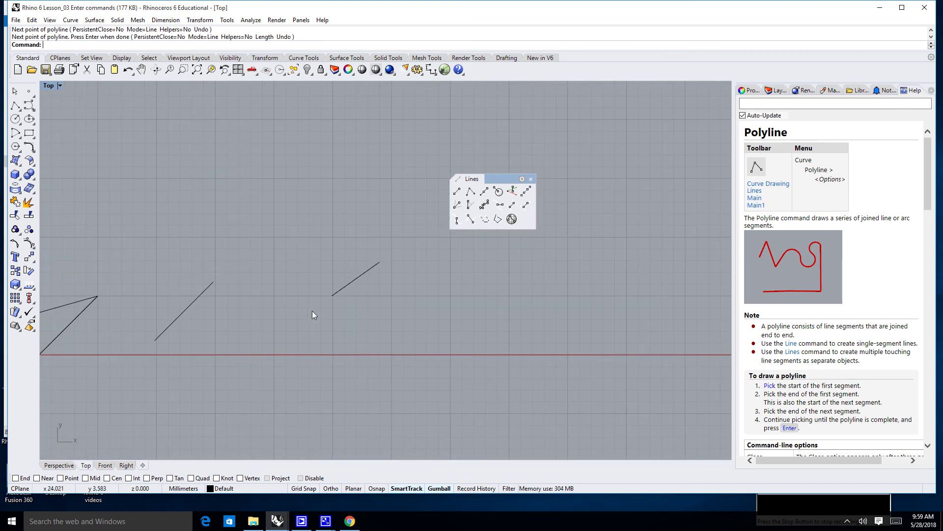
scroll(348, 310, down, 2)
right_drag(334, 307, 382, 312)
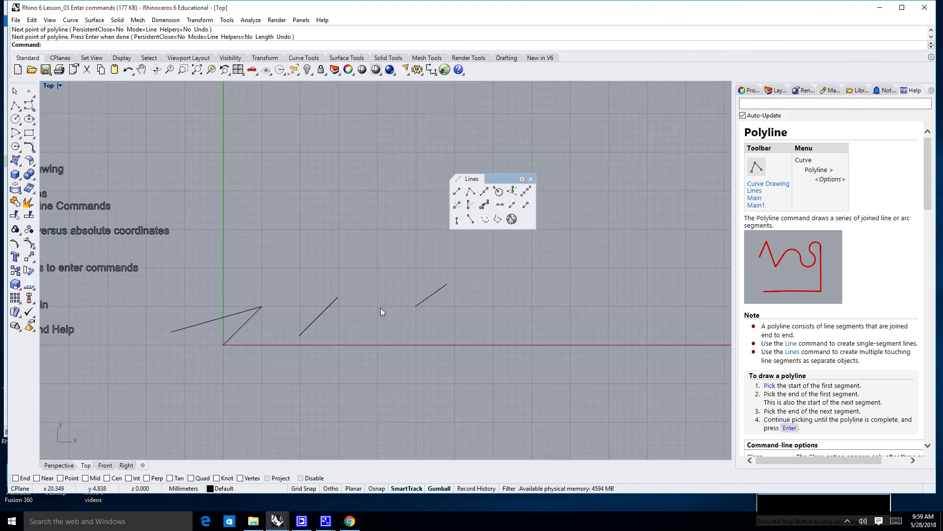
right_drag(301, 284, 379, 306)
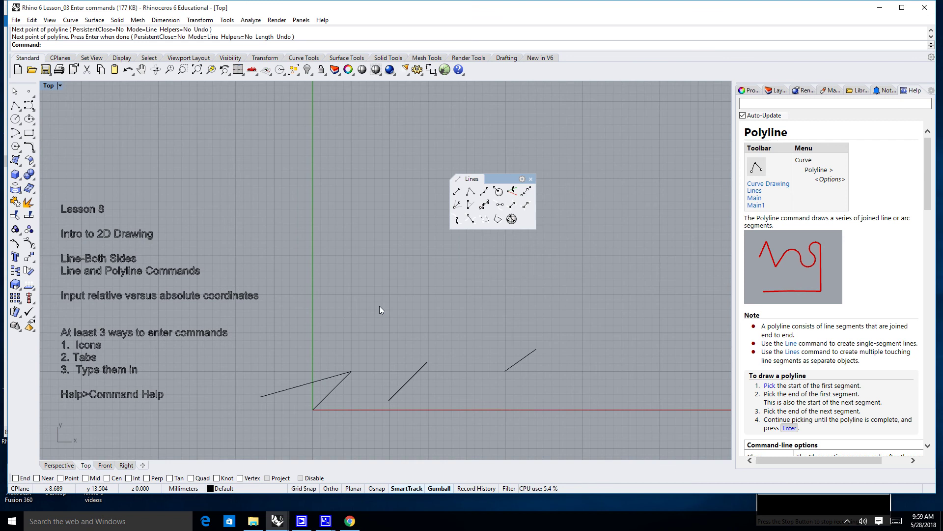